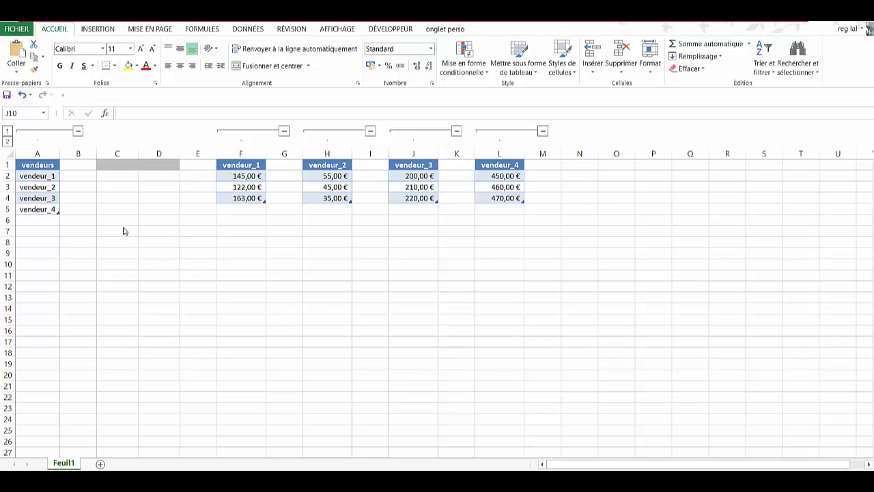
Choose vendeur_1 from the seller drop-down list in cell C1.
left_click(117, 163)
left_click(141, 164)
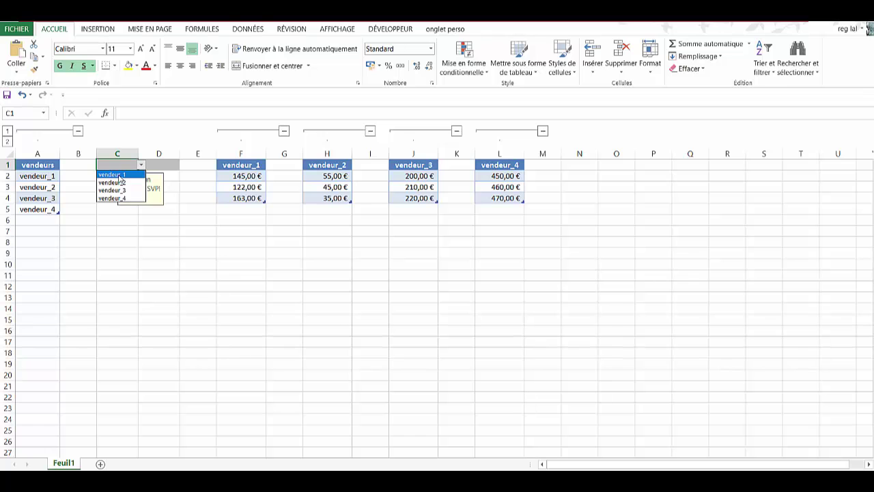
left_click(165, 164)
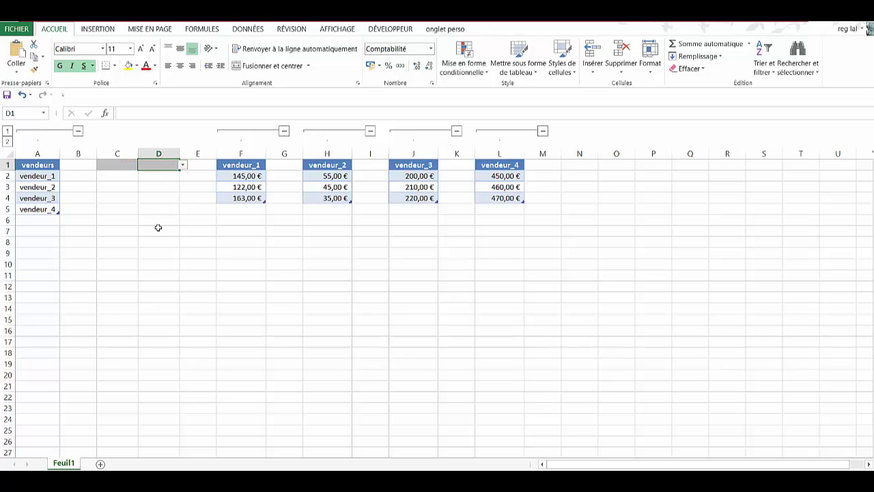
left_click(127, 166)
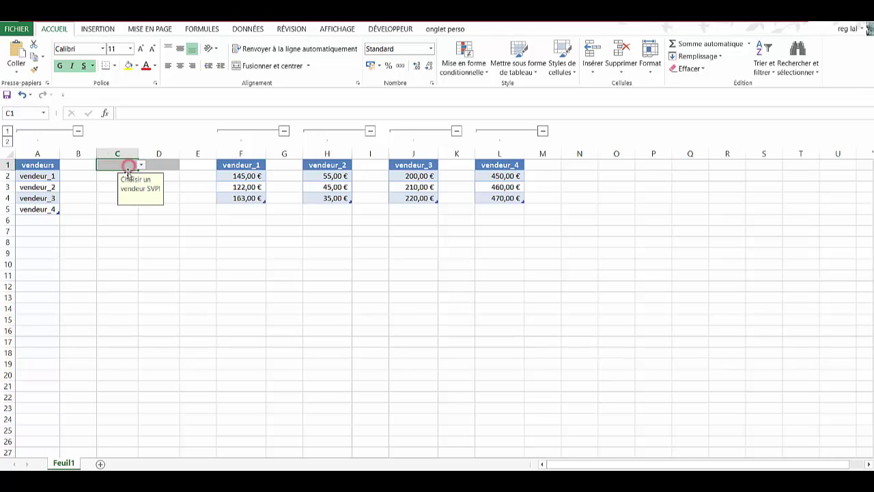
left_click(142, 166)
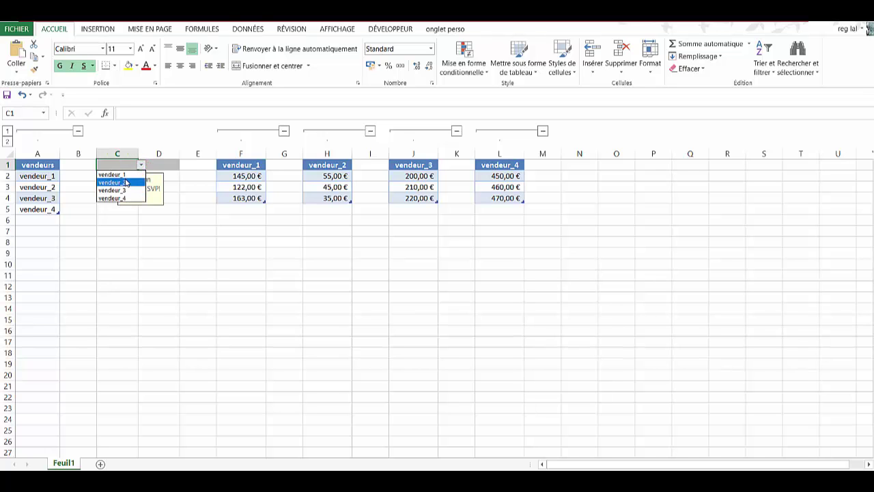
left_click(125, 175)
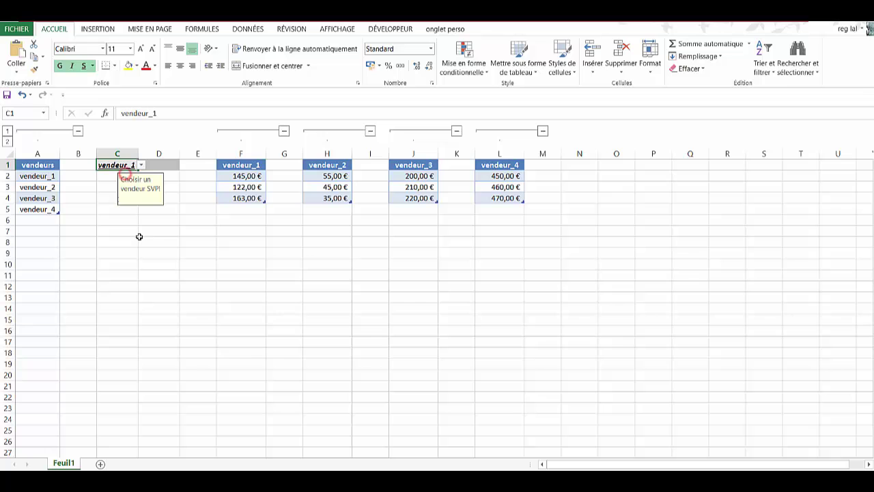
Choose 145,00 € from the dependent amount list in cell D1.
left_click(169, 166)
left_click(183, 166)
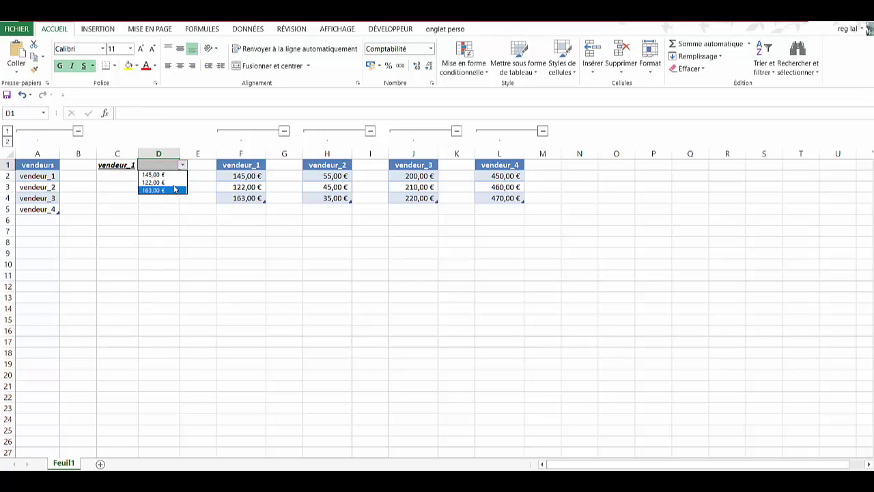
left_click(238, 216)
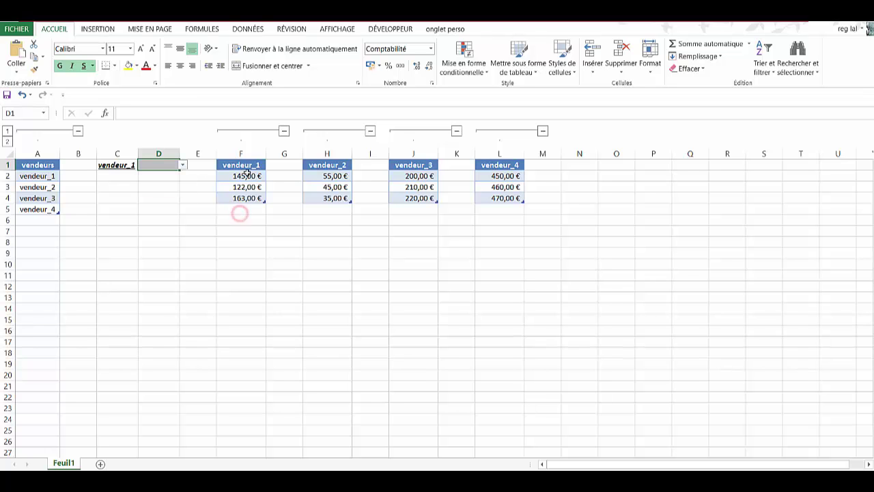
left_click(180, 166)
left_click(176, 176)
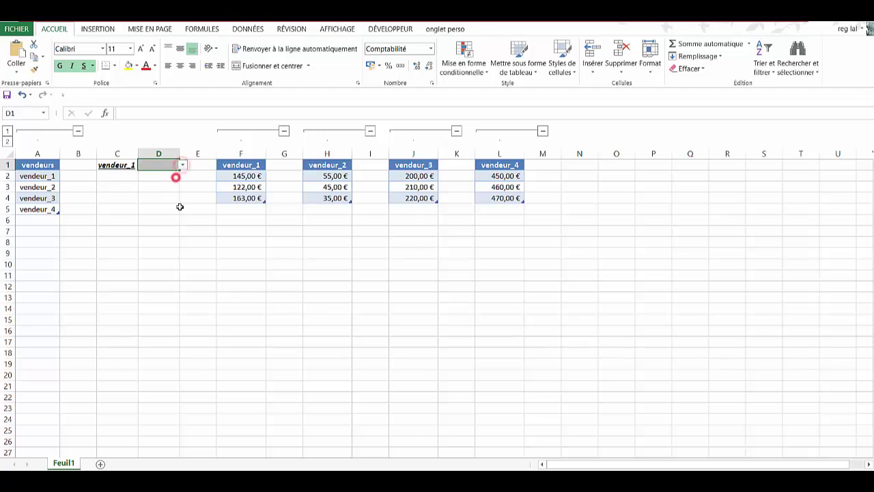
left_click(198, 242)
Switch the seller selected in cell C1 to vendeur_3.
left_click(109, 165)
left_click(140, 165)
left_click(136, 191)
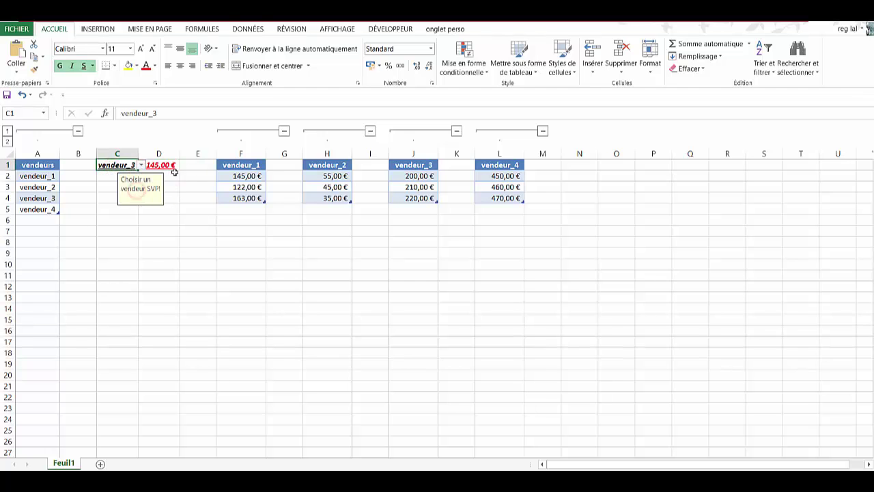
Choose 220,00 € from the dependent amount list in cell D1.
left_click(173, 167)
left_click(183, 167)
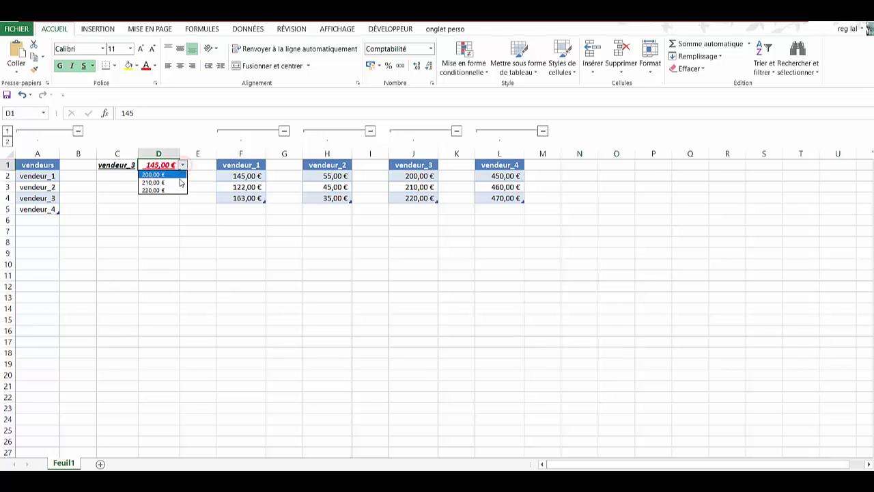
left_click(164, 190)
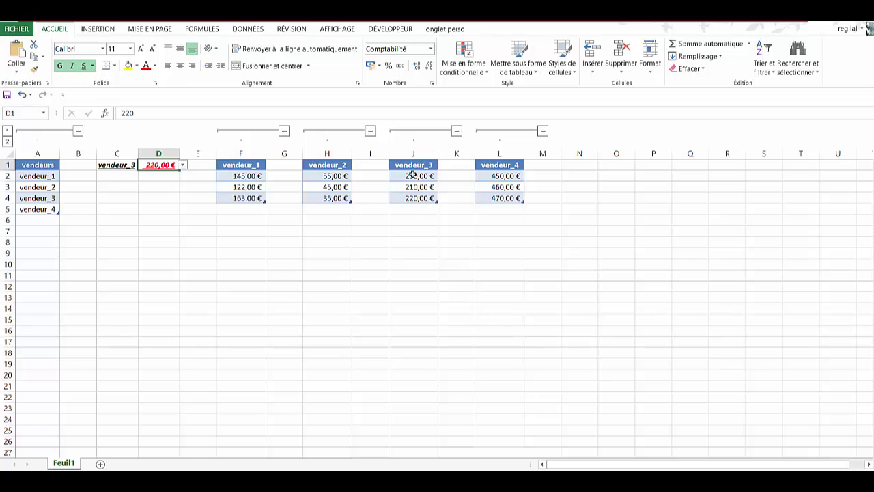
left_click(399, 262)
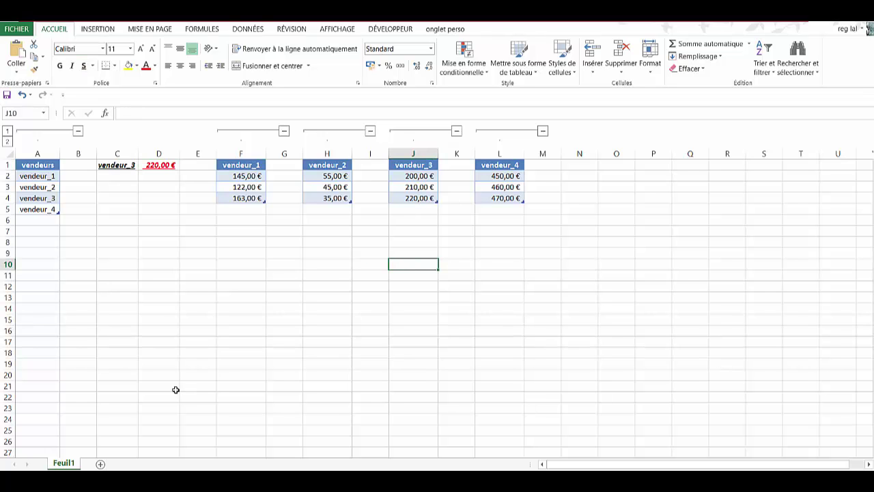
left_click(148, 211)
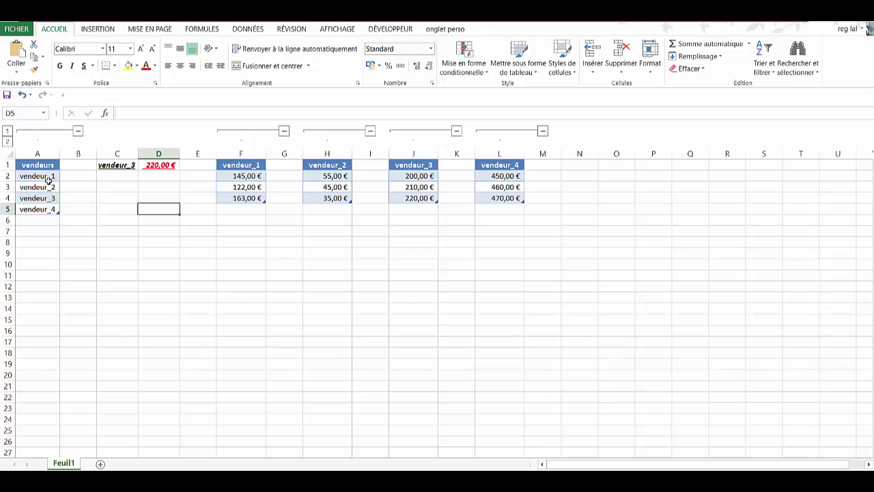
Add vendeur_5 to the vendeurs table by entering it in cell A6.
left_click(43, 217)
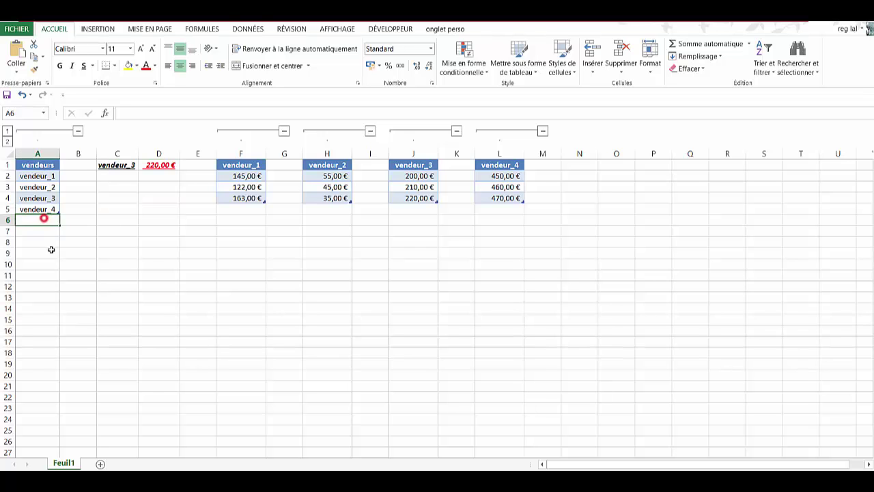
type("ven")
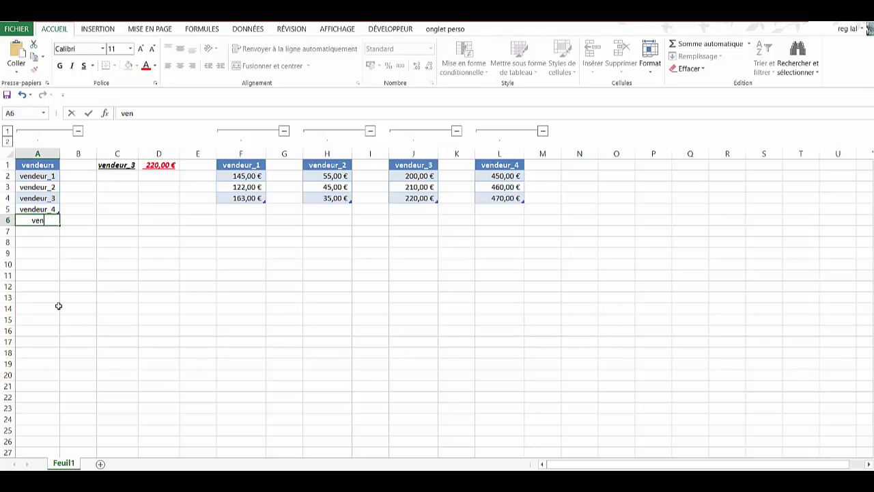
type("deur_5")
key("Return")
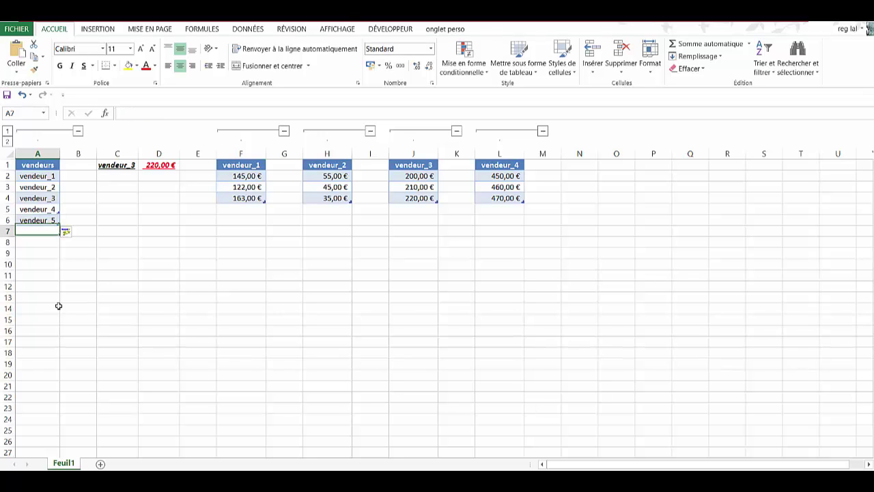
left_click(52, 224)
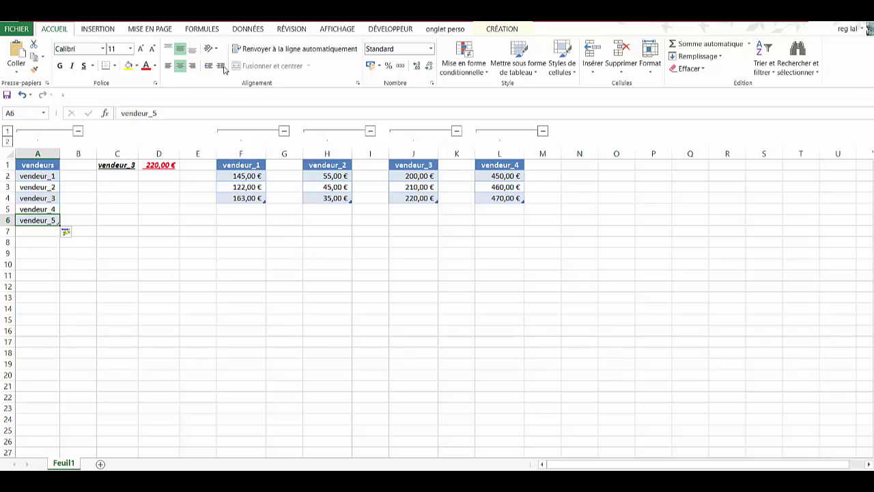
left_click(211, 31)
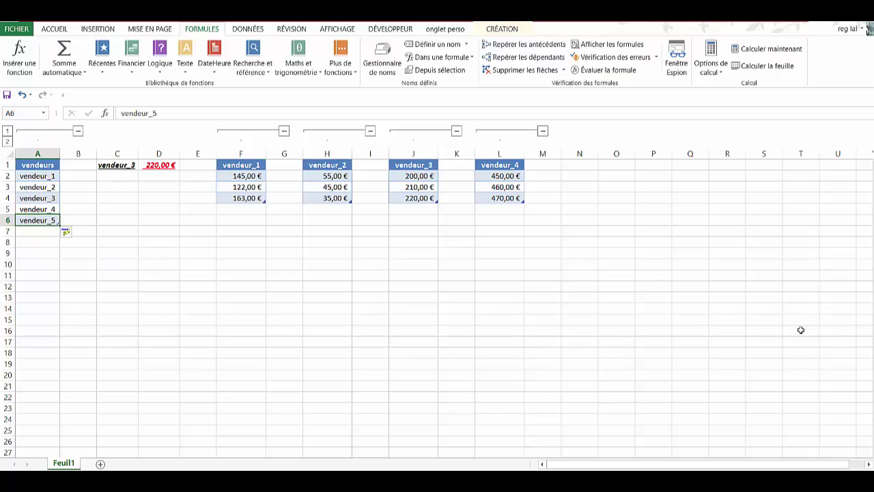
Enter the header vendeur_5 in N1 with the amounts 580, 590 and 600 in N2:N4, and autofit column N.
left_click(586, 166)
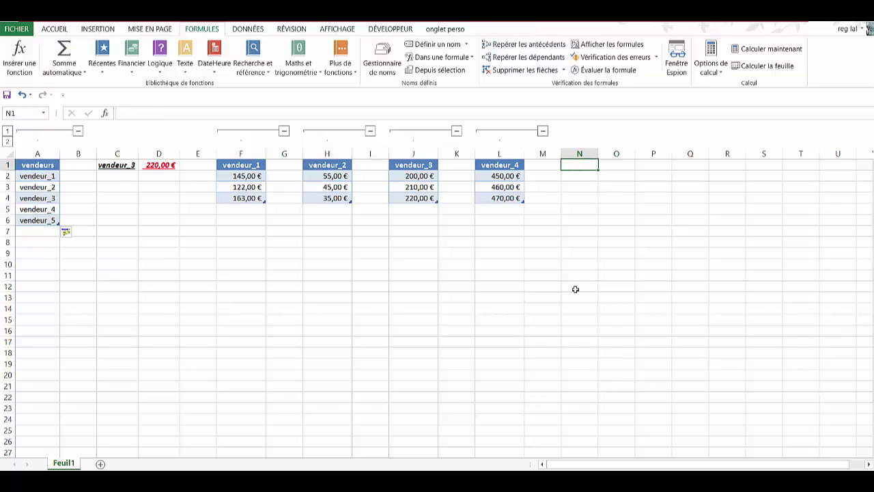
type("vendeur_")
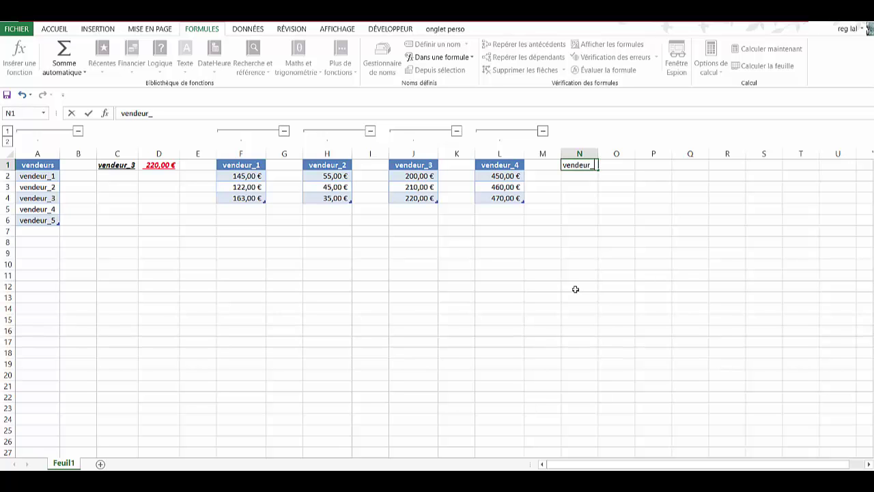
type("5")
key("Return")
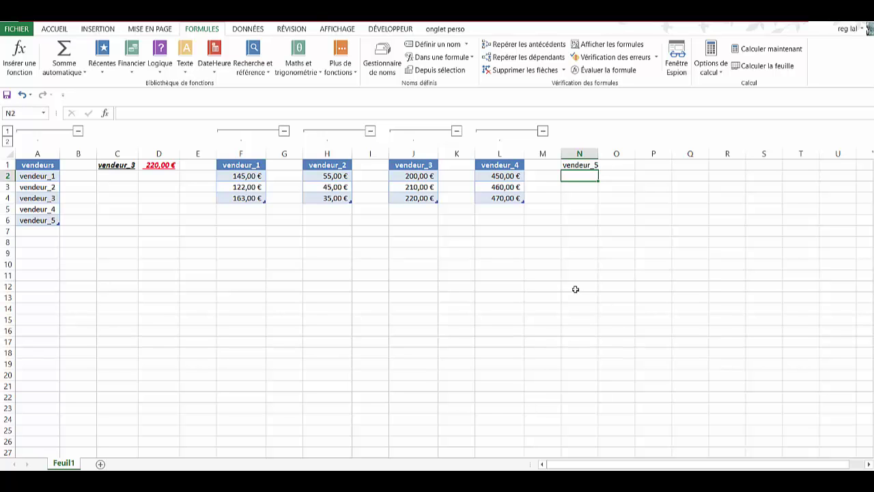
type("580")
key("Return")
type("590")
key("Return")
type("600")
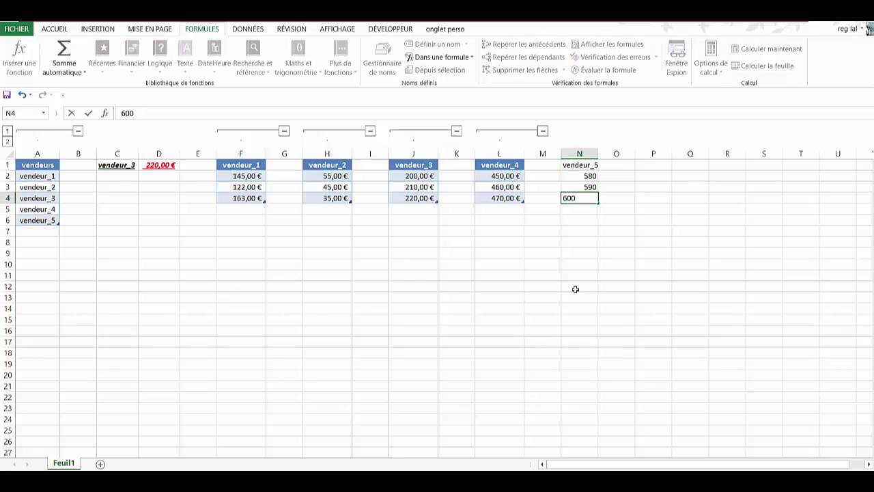
key("Return")
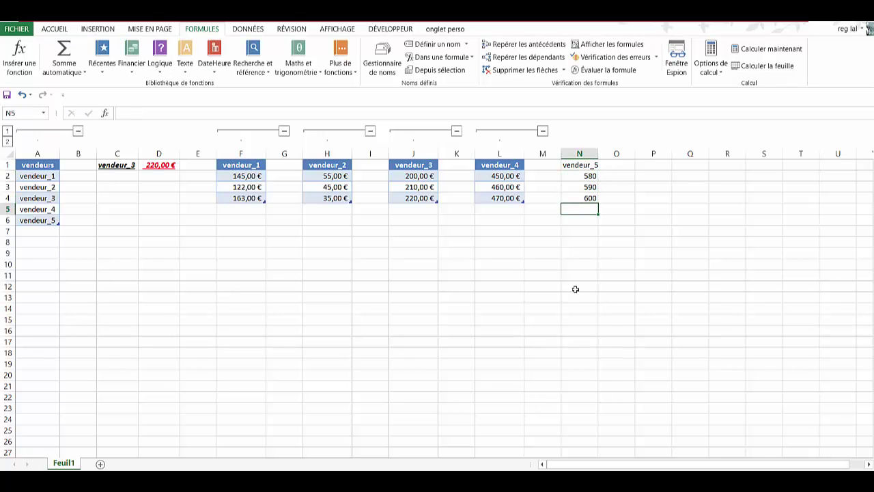
double_click(596, 154)
Convert the range N1:N4 into a table with headers and remove its filter button.
left_click(594, 165)
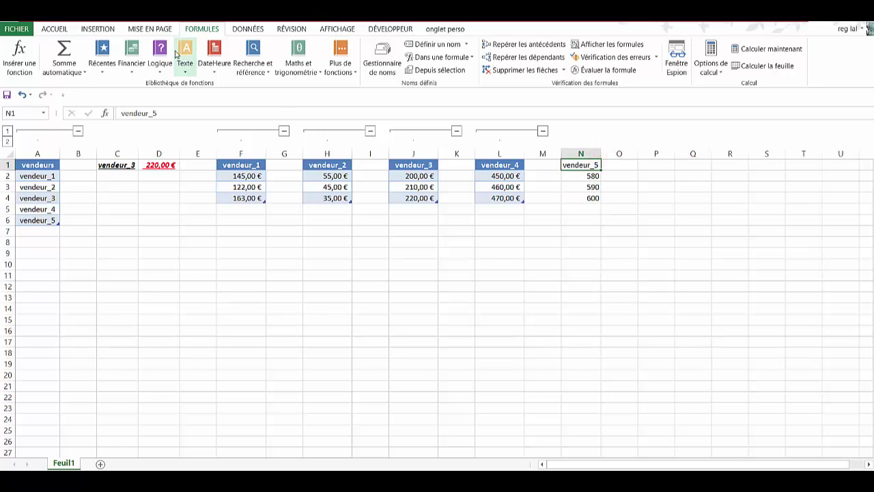
left_click(97, 28)
left_click(112, 54)
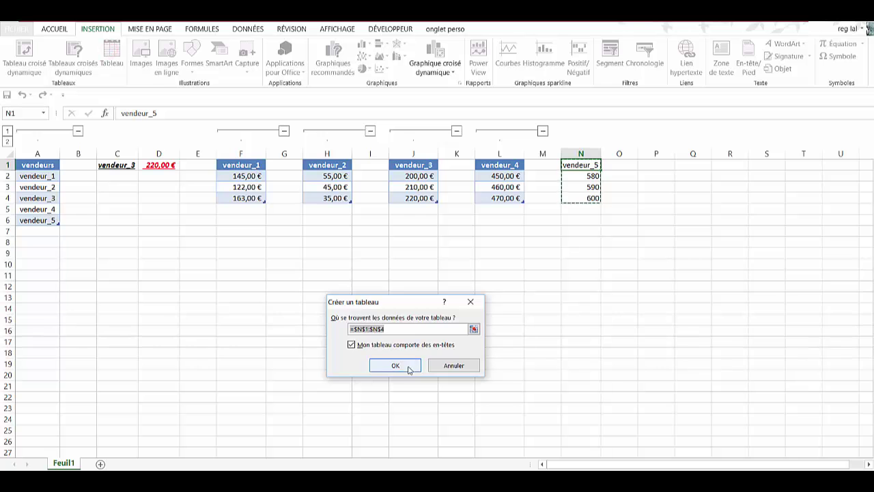
left_click(392, 366)
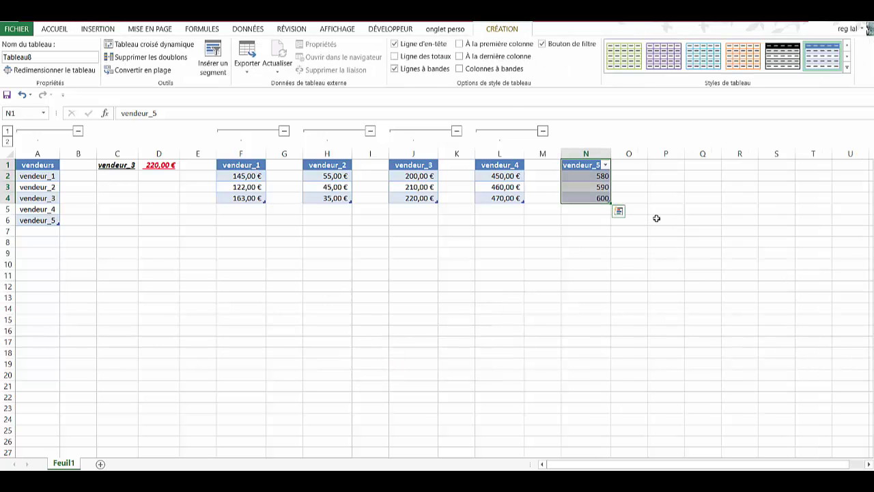
left_click(546, 43)
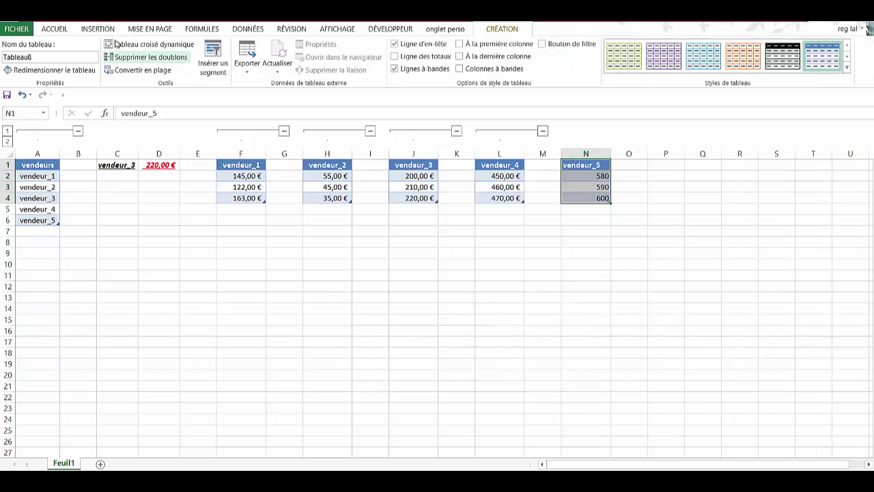
Centre the vendeur_5 table's cells vertically and horizontally and apply the euro accounting number format.
left_click(54, 29)
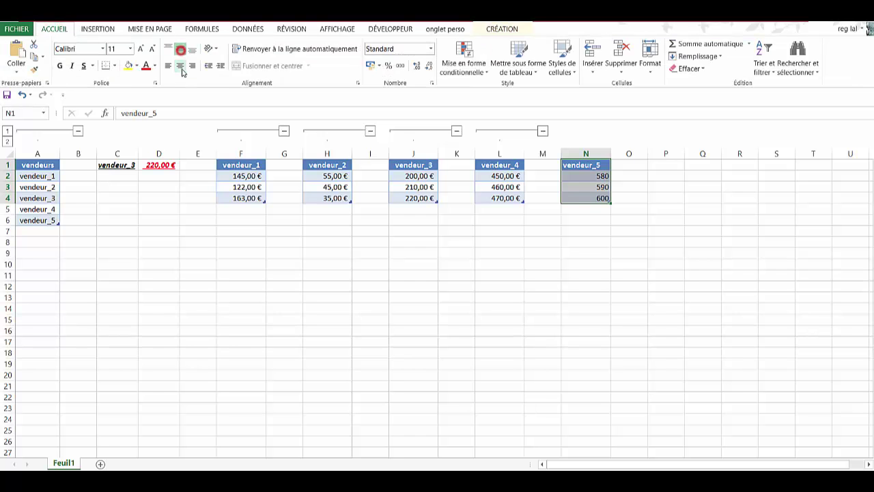
left_click(180, 65)
left_click(370, 65)
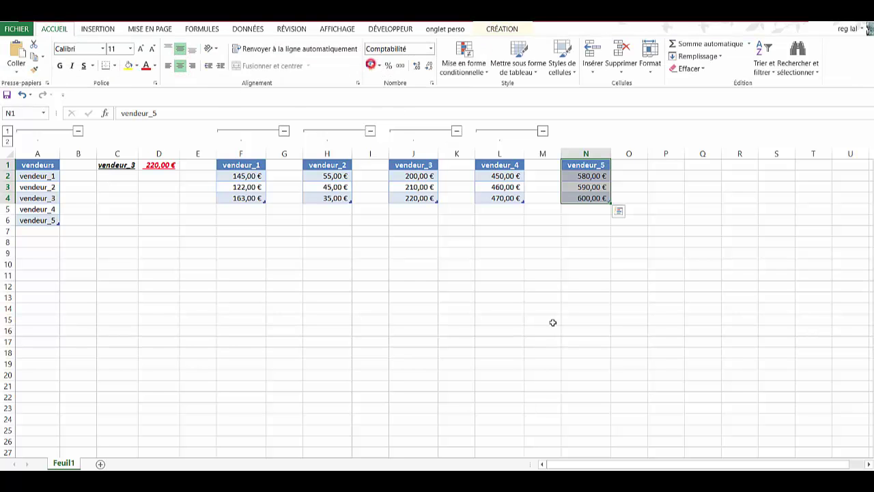
Define the workbook-level name vendeur_5 for the amounts in the new table's column, referring to =Tableau8[vendeur_5].
left_click(599, 220)
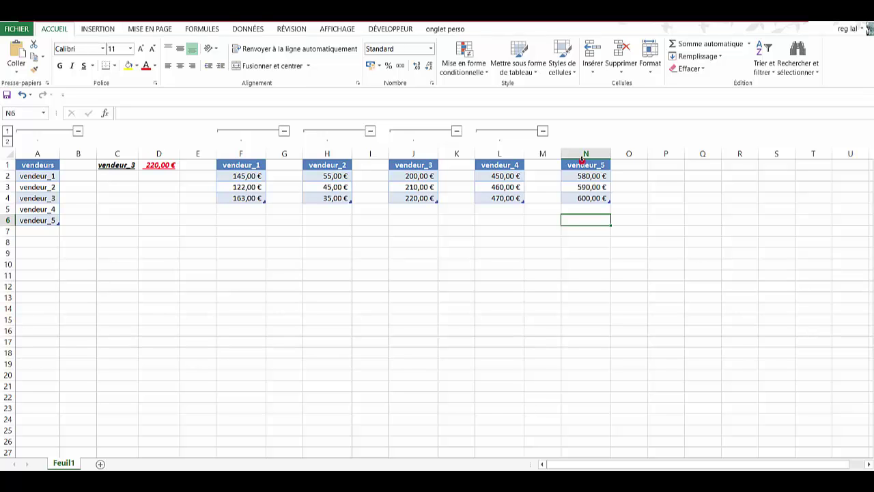
left_click(582, 158)
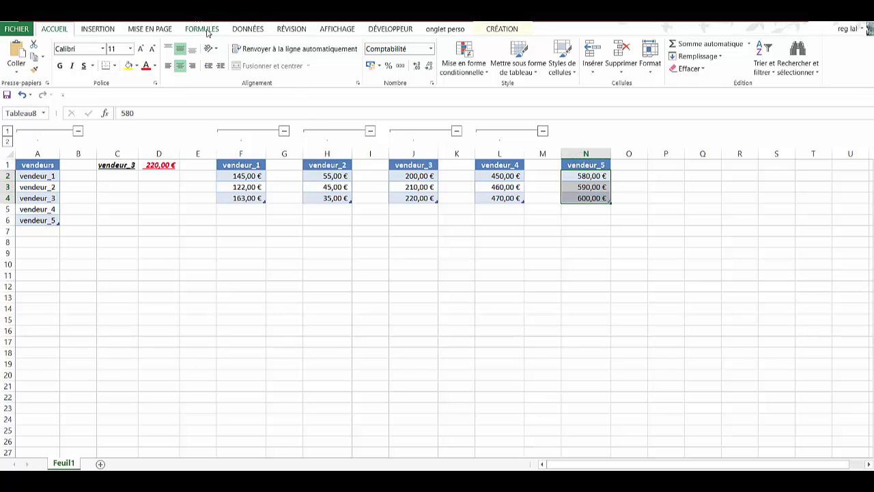
left_click(207, 31)
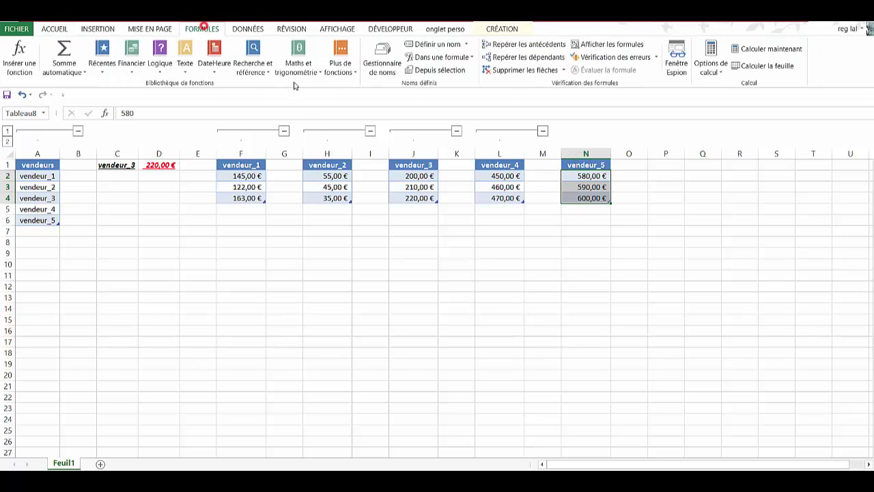
left_click(438, 44)
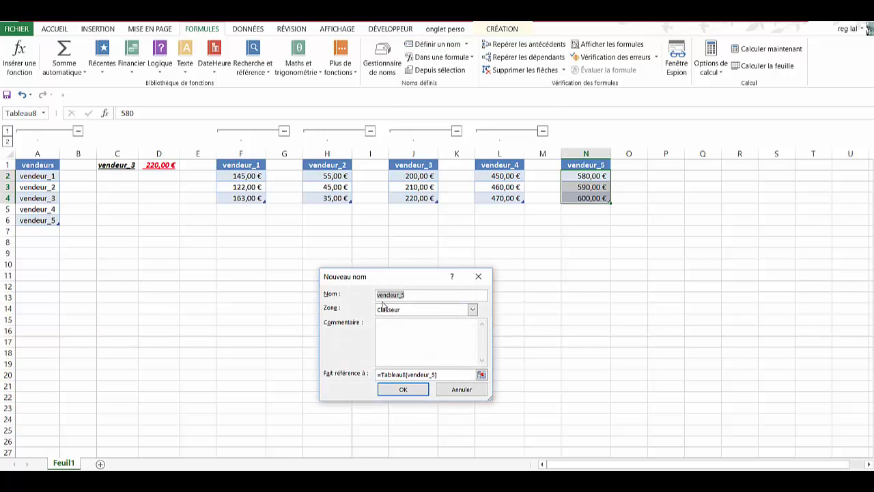
left_click(416, 391)
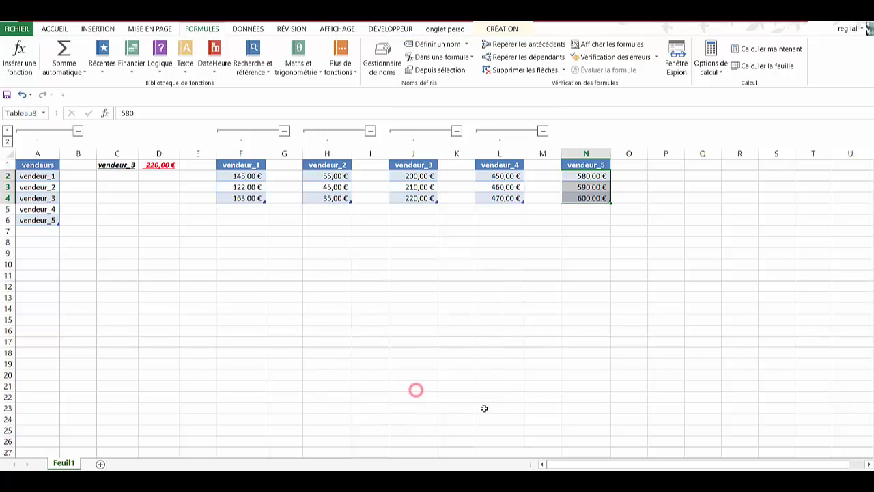
left_click(554, 256)
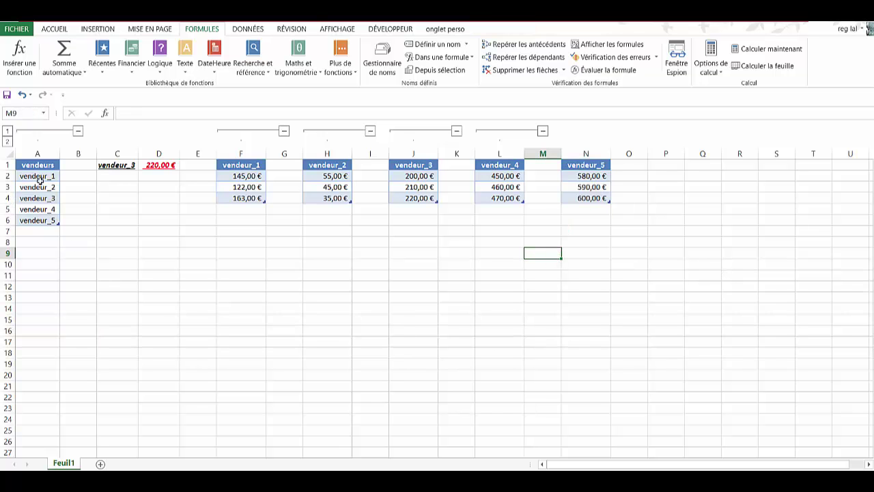
left_click(108, 165)
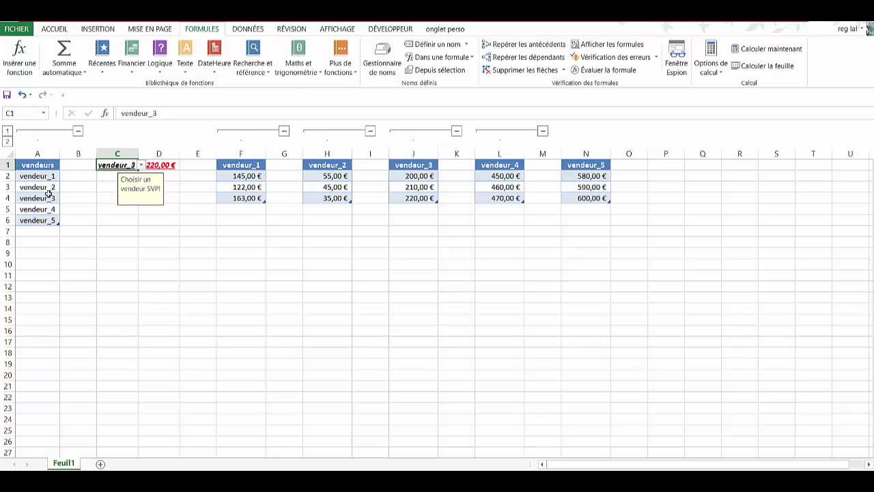
left_click_drag(37, 165, 38, 230)
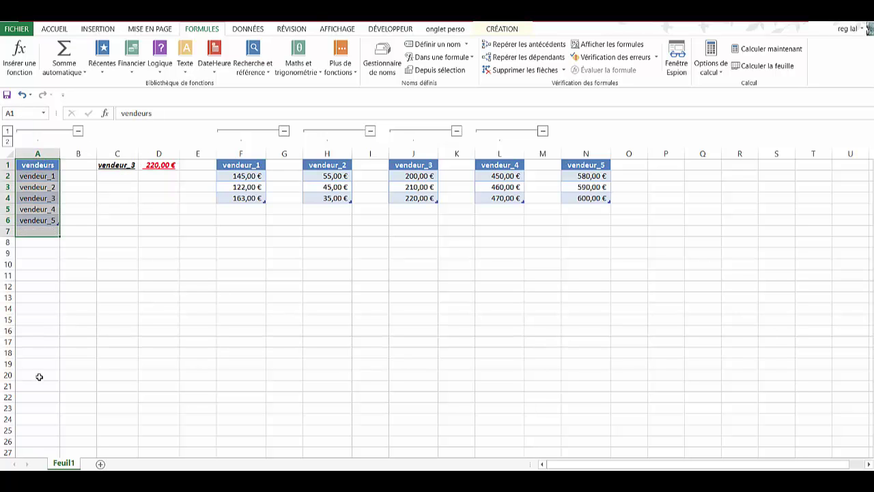
left_click(44, 220)
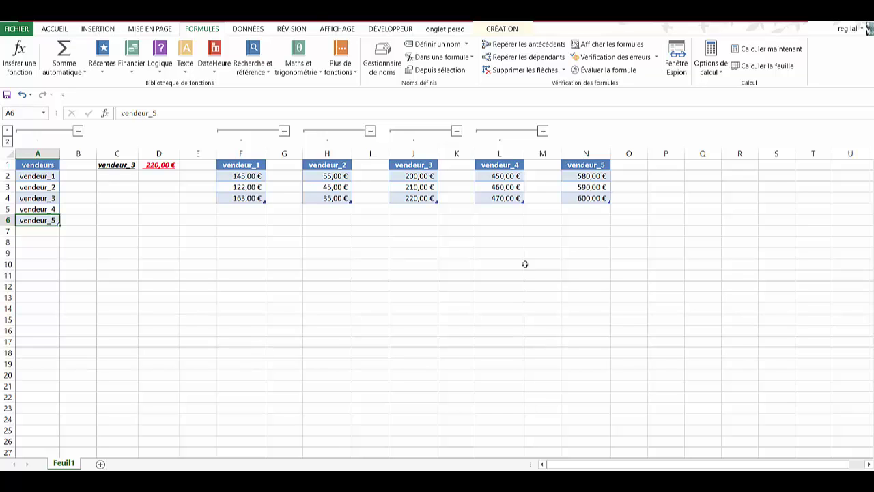
left_click(585, 155)
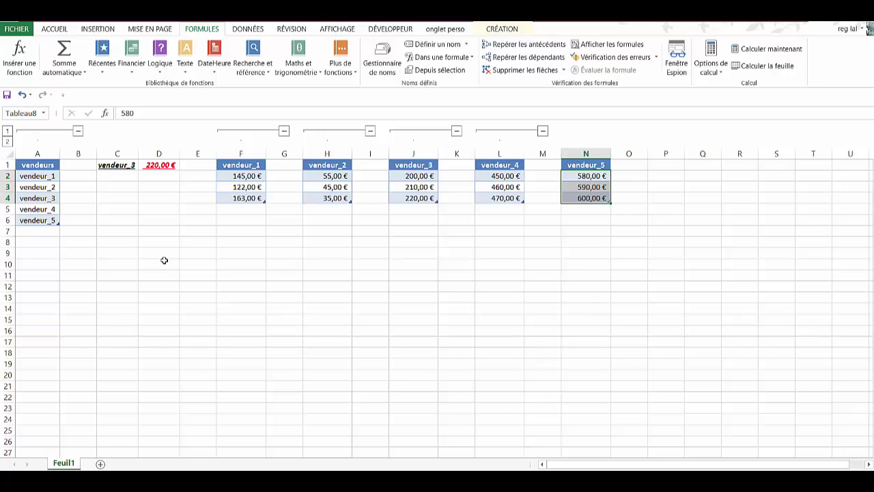
Choose vendeur_5 from the seller list in C1 and 600,00 € from the dependent amount list in D1.
left_click(127, 165)
left_click(141, 166)
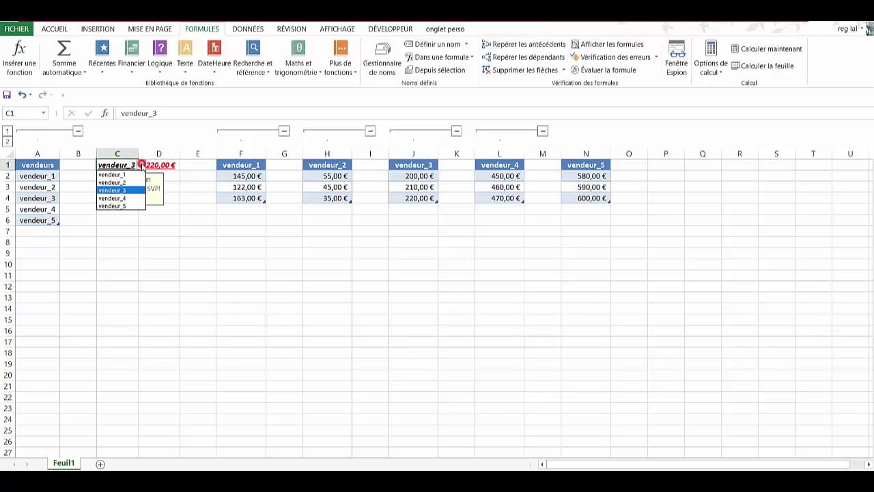
left_click(128, 206)
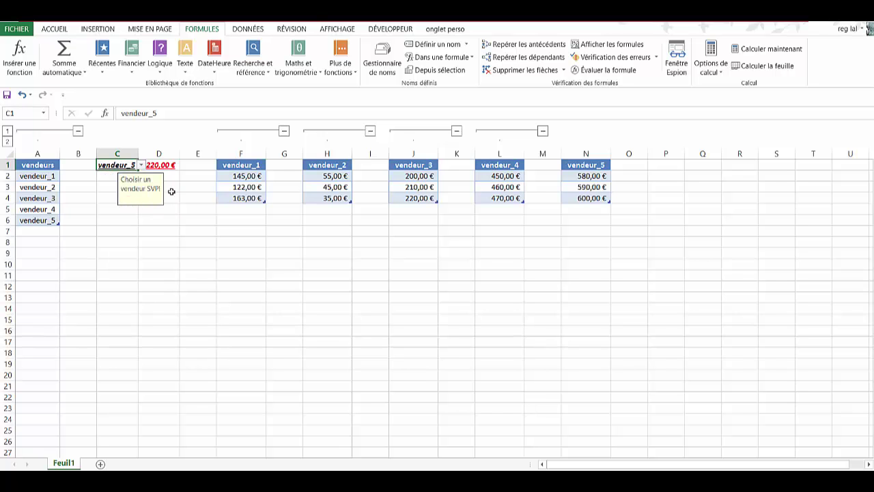
left_click(168, 165)
left_click(183, 166)
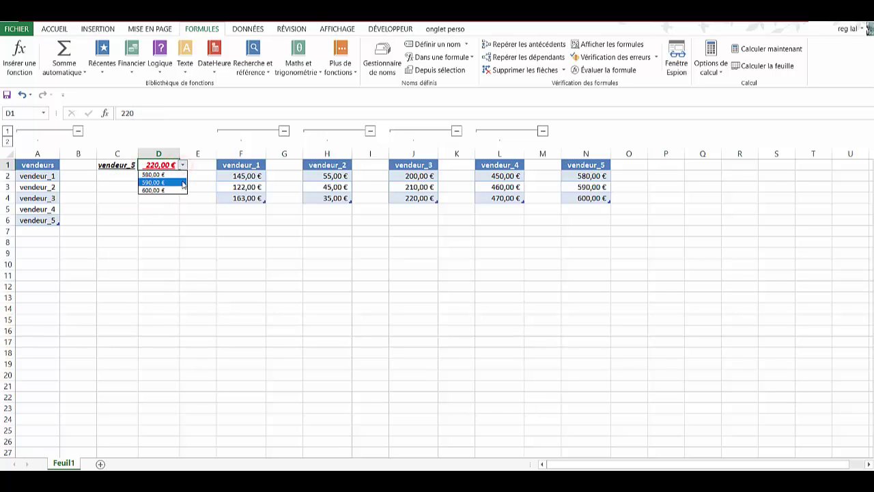
left_click(177, 190)
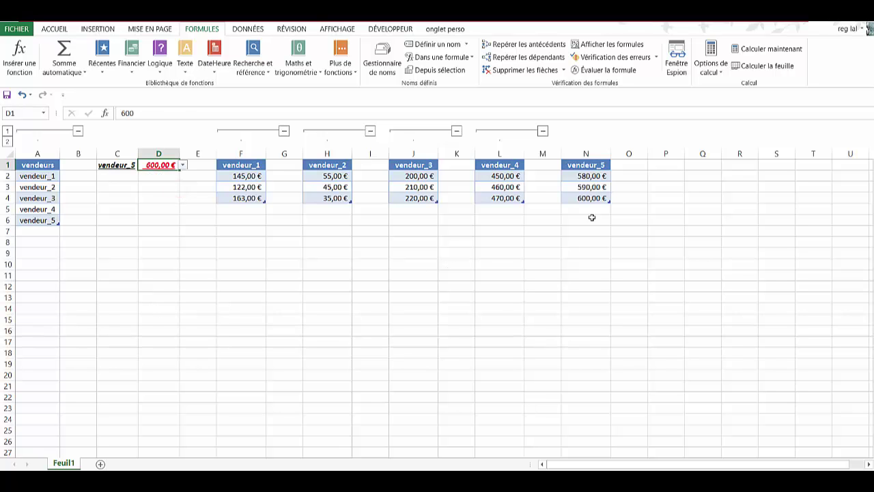
left_click(337, 284)
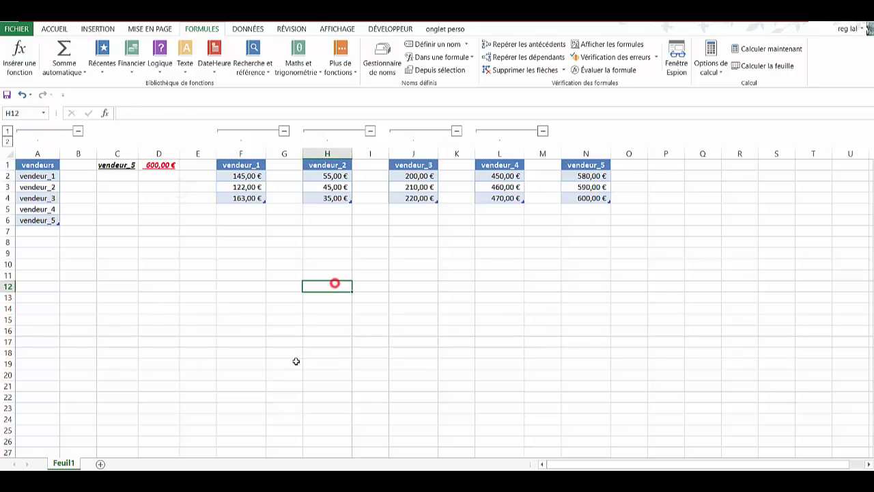
Check the data validation criteria and source formula of the amount list in D1, leaving the settings as they are.
left_click(152, 165)
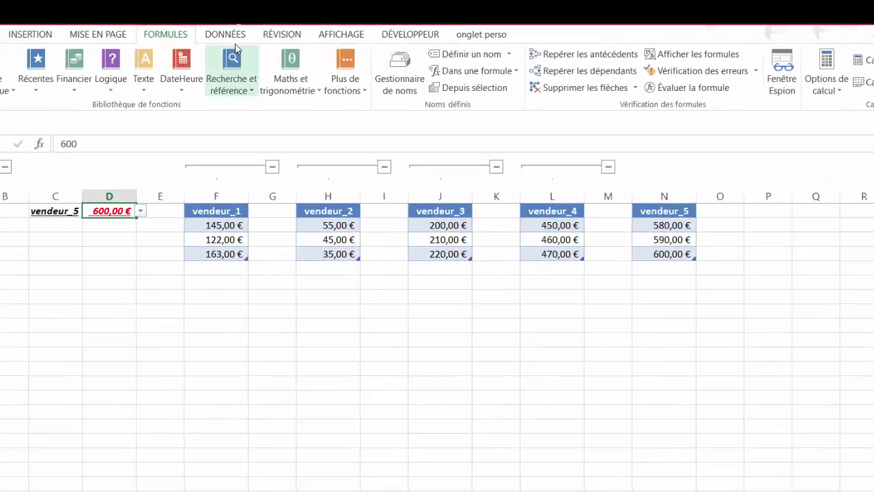
left_click(227, 34)
left_click(561, 63)
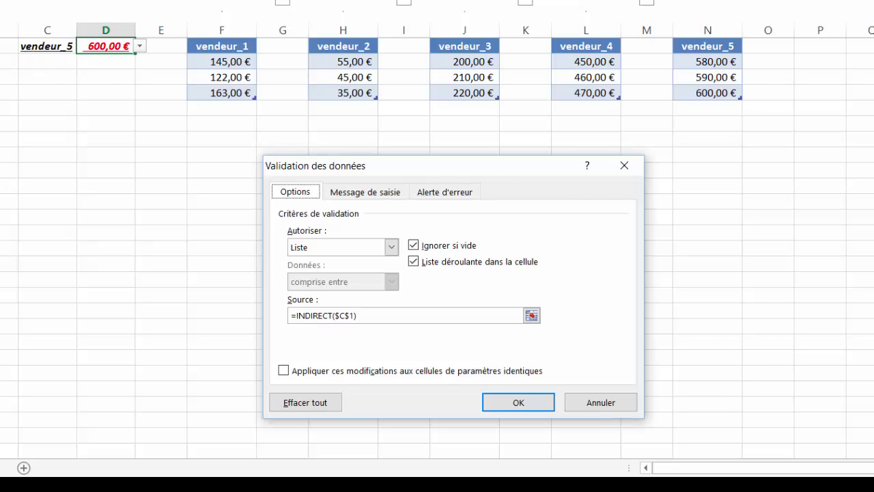
left_click(632, 166)
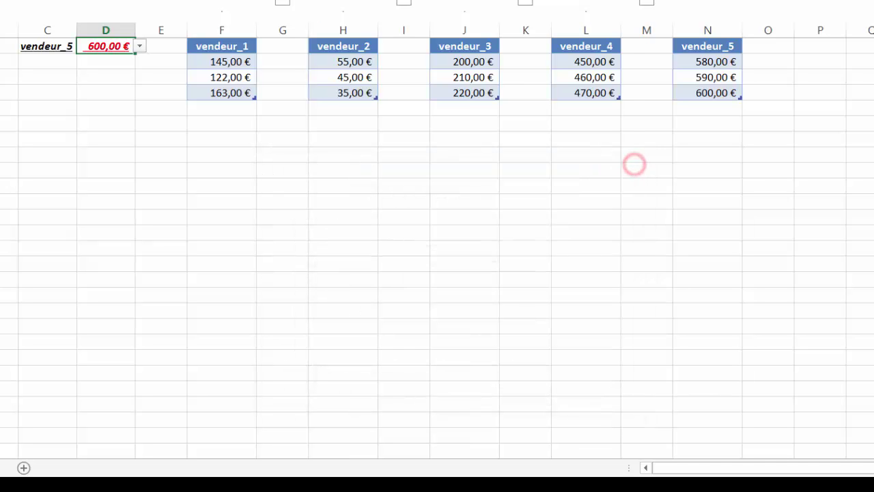
Inspect the definition of the name vendeur_5 and the range it refers to, without modifying it.
key("ctrl+F3")
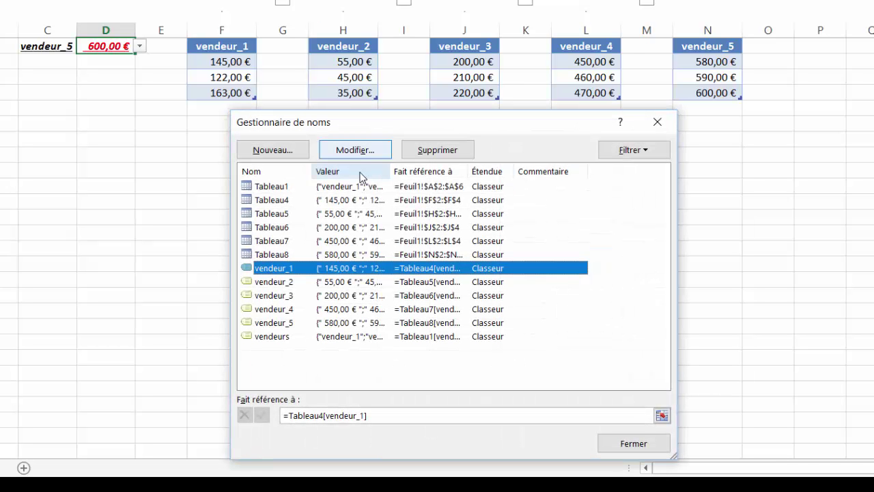
double_click(282, 324)
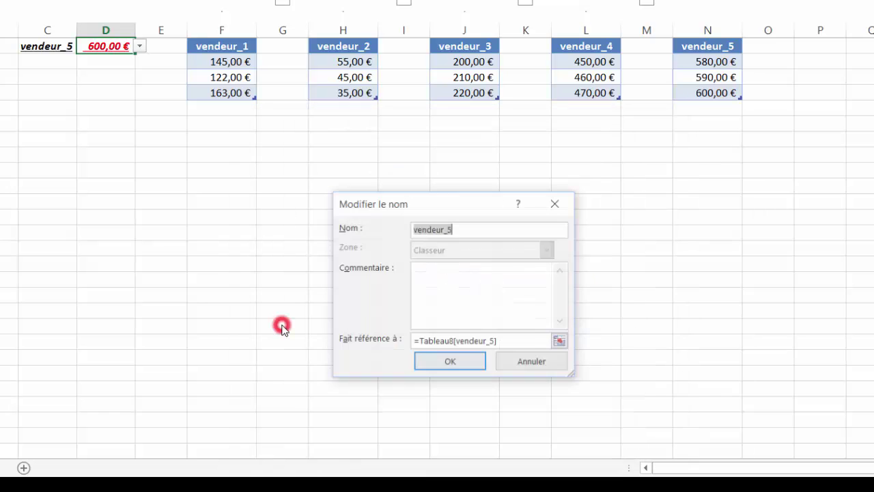
left_click(509, 341)
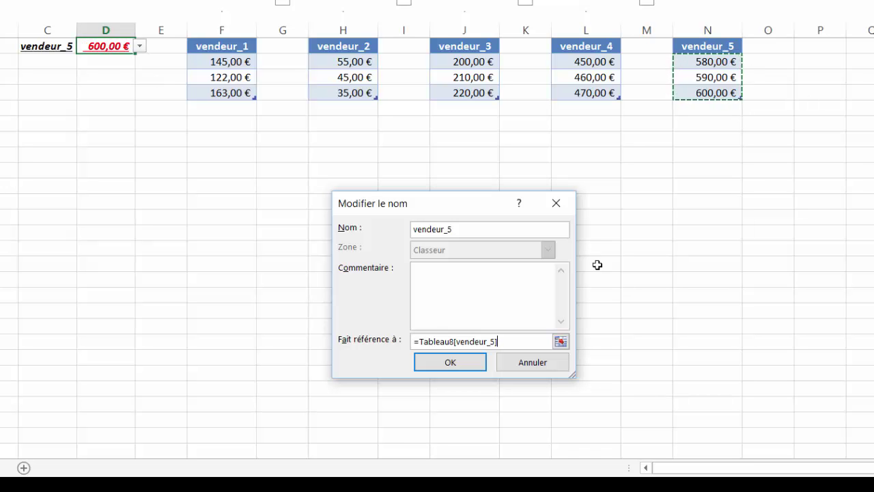
left_click(561, 202)
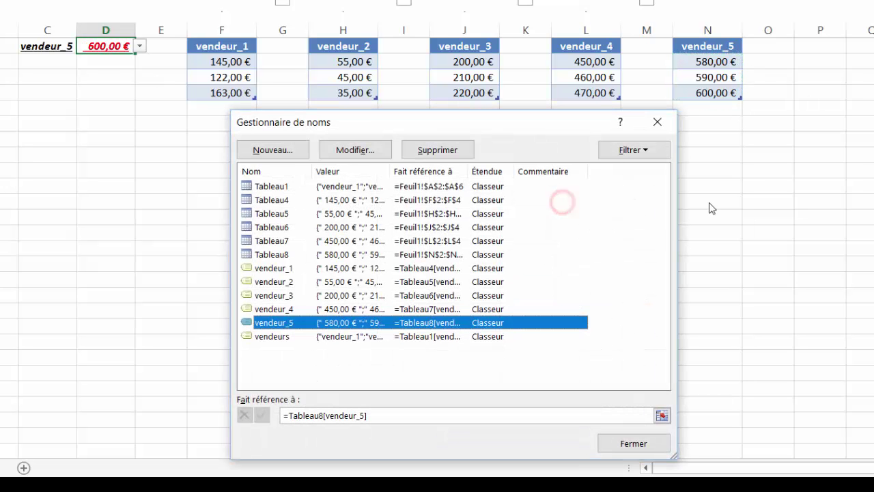
left_click(657, 123)
Group column N in the outline and collapse all column groups to level 1 to hide the source tables.
left_click(441, 203)
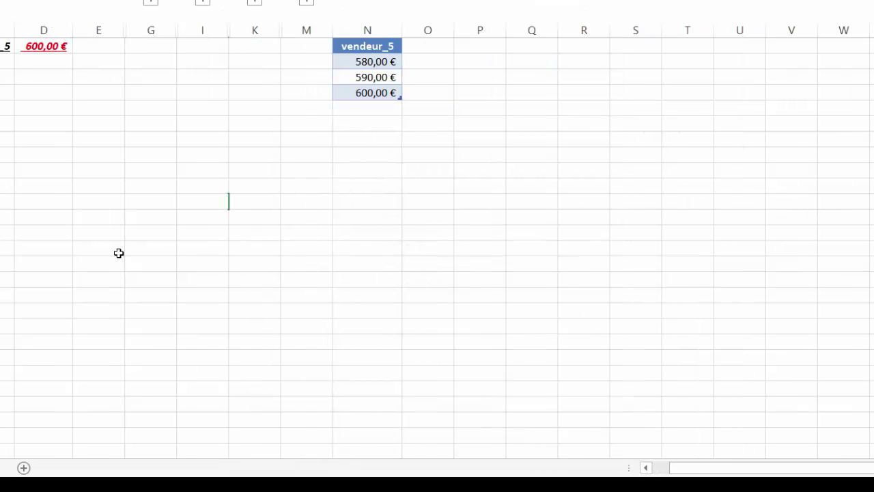
left_click(7, 142)
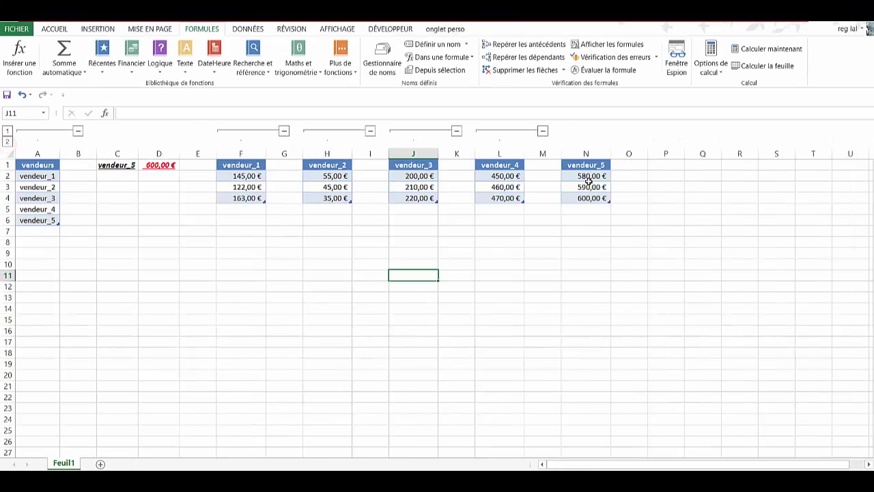
left_click(586, 153)
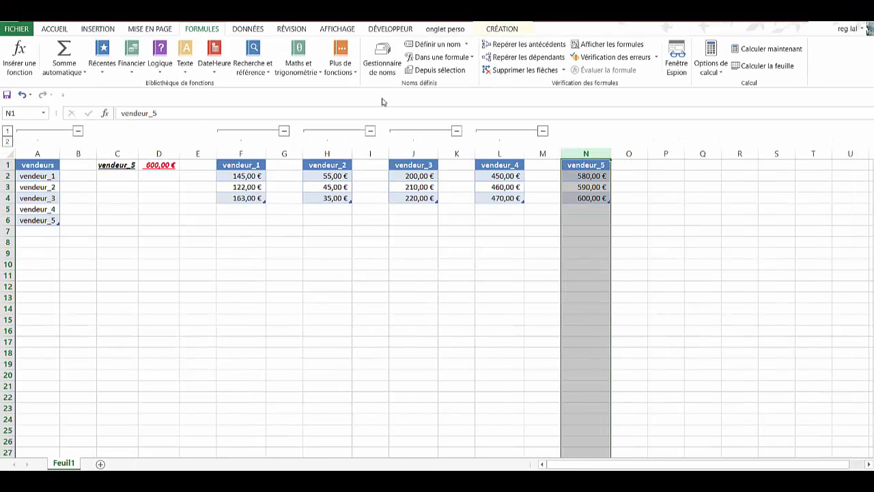
left_click(247, 29)
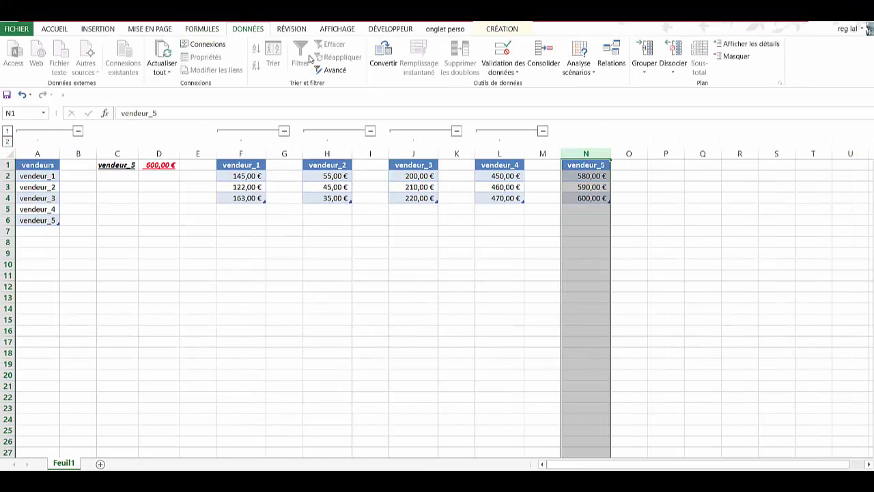
left_click(644, 49)
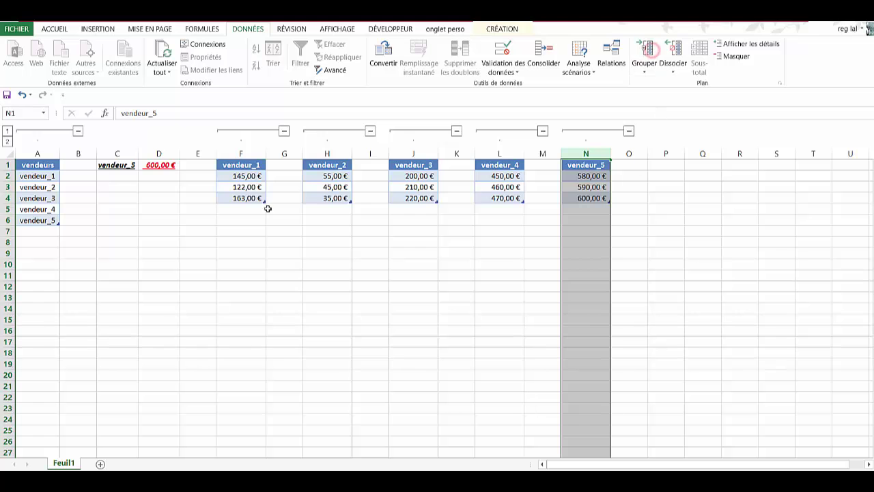
left_click(8, 131)
left_click(225, 274)
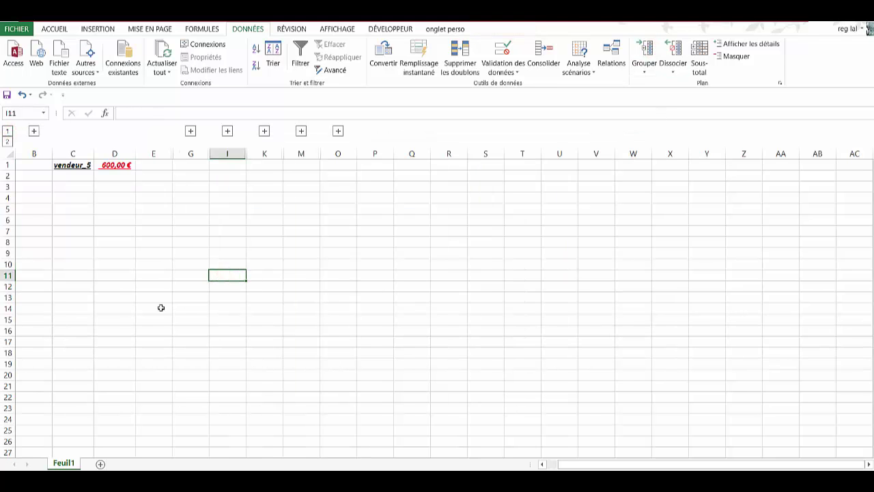
Choose vendeur_2 from the seller list in C1 and 35,00 € from the dependent amount list in D1.
left_click(86, 164)
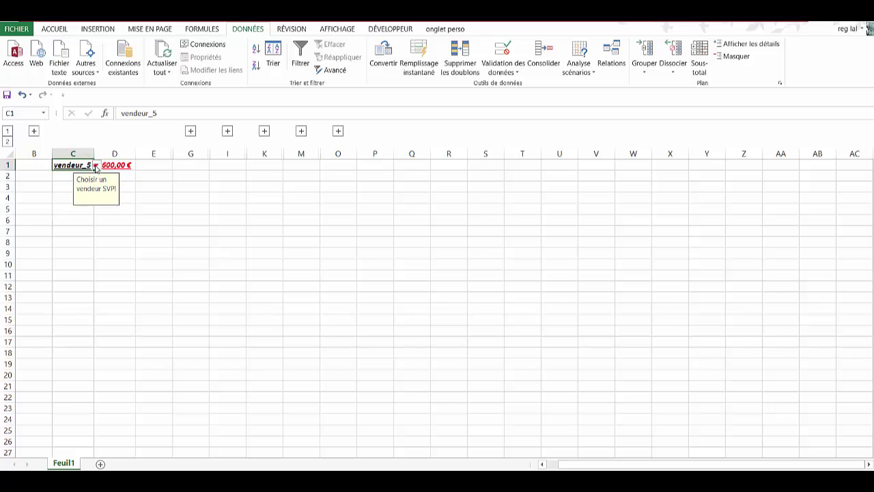
left_click(97, 165)
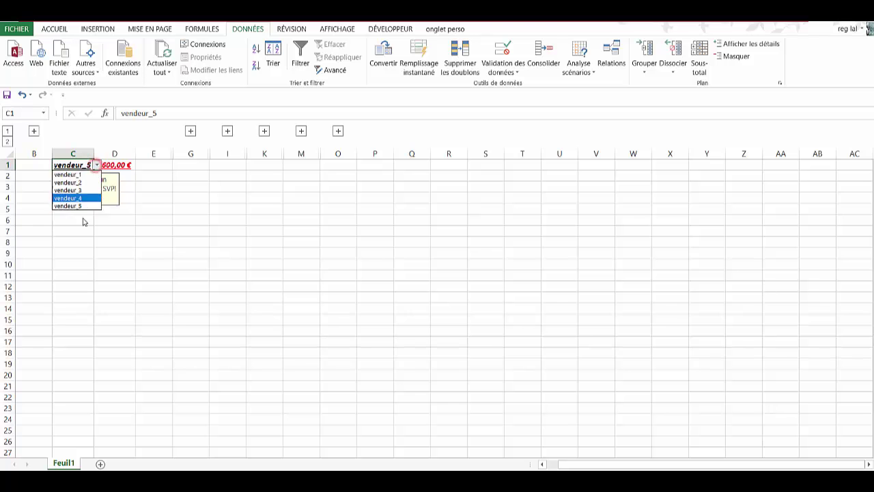
left_click(87, 183)
left_click(131, 163)
left_click(142, 163)
left_click(131, 165)
left_click(138, 165)
left_click(134, 191)
left_click(160, 253)
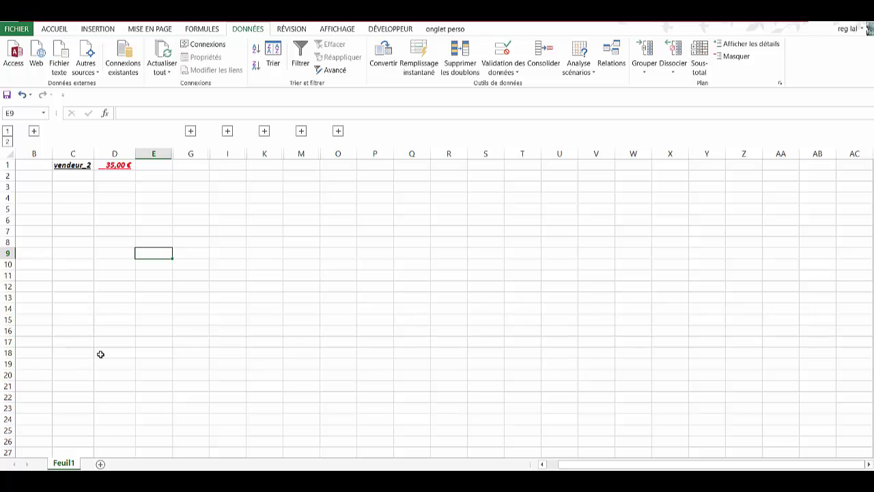
left_click(156, 195)
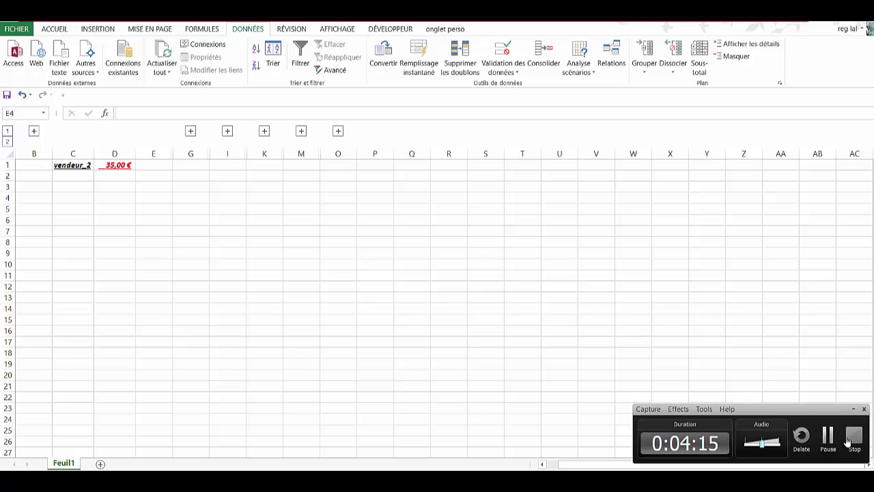
left_click(854, 439)
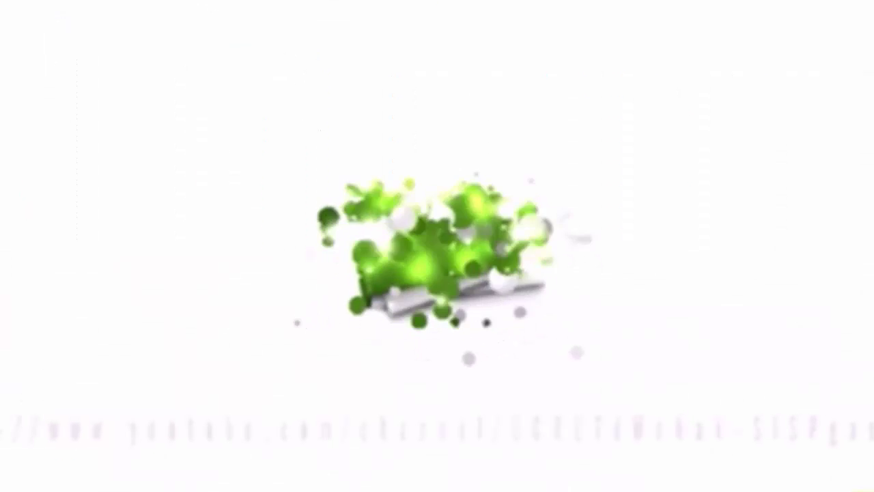